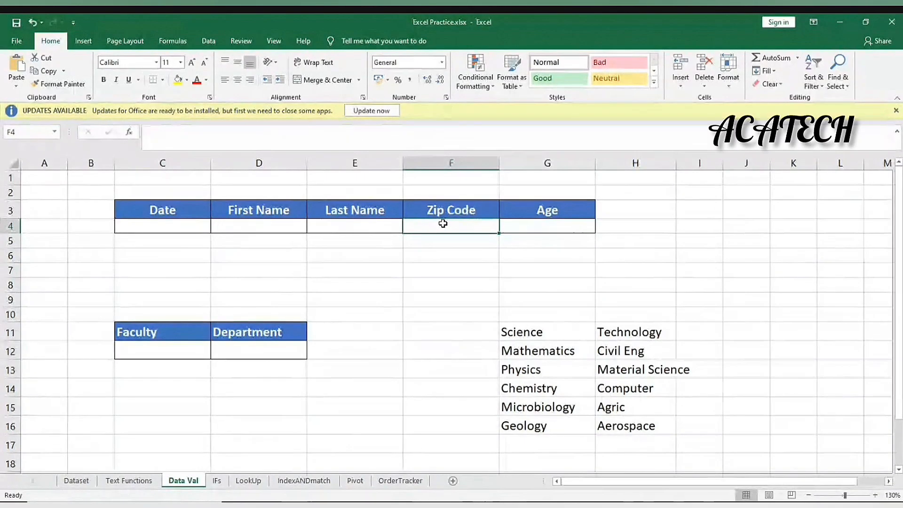
- Enter 33445677 as a trial value in the empty Zip Code cell F4 and clear it again
text(33445677)
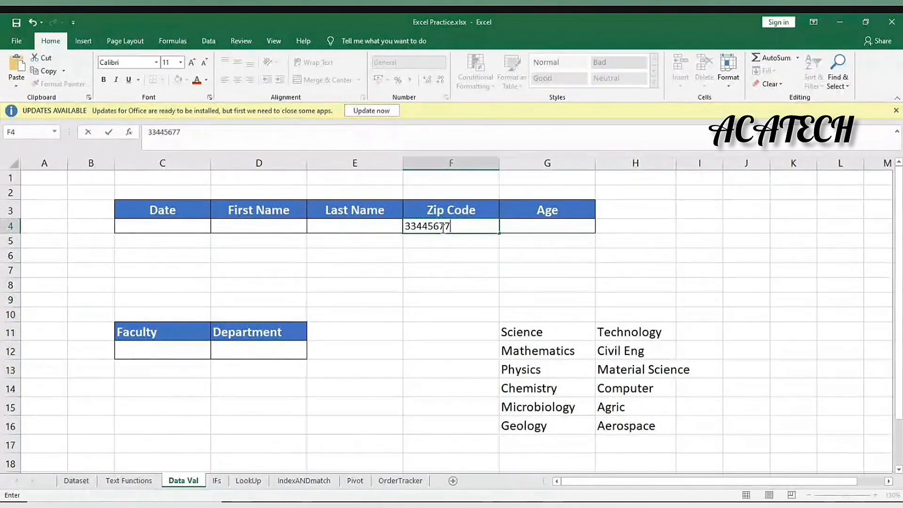
key(Return)
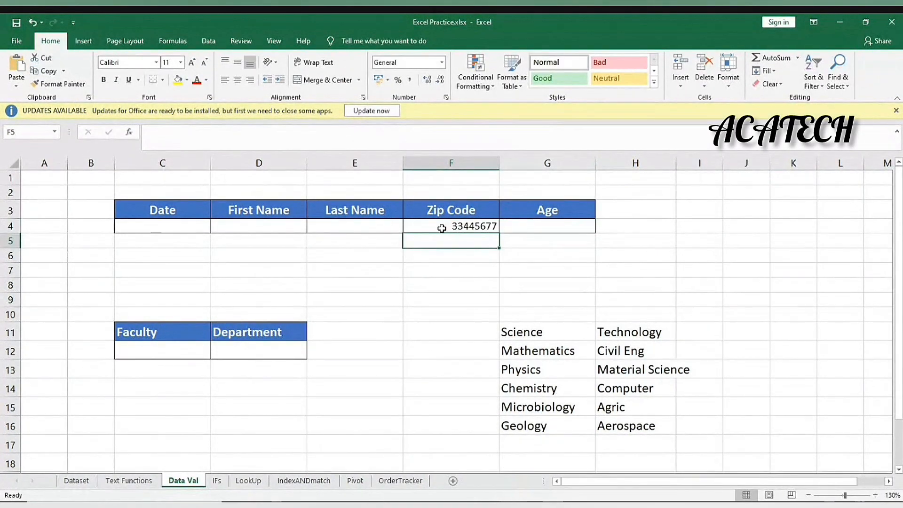
click(442, 228)
key(Delete)
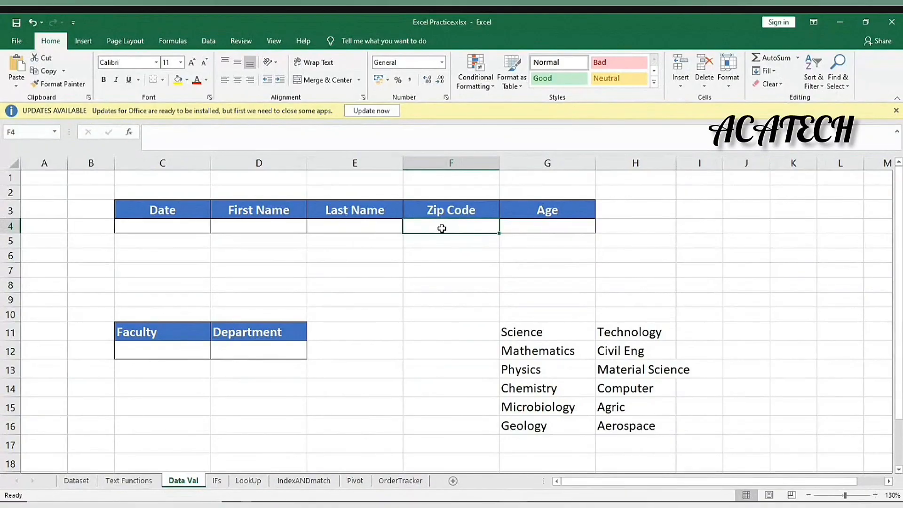
click(582, 229)
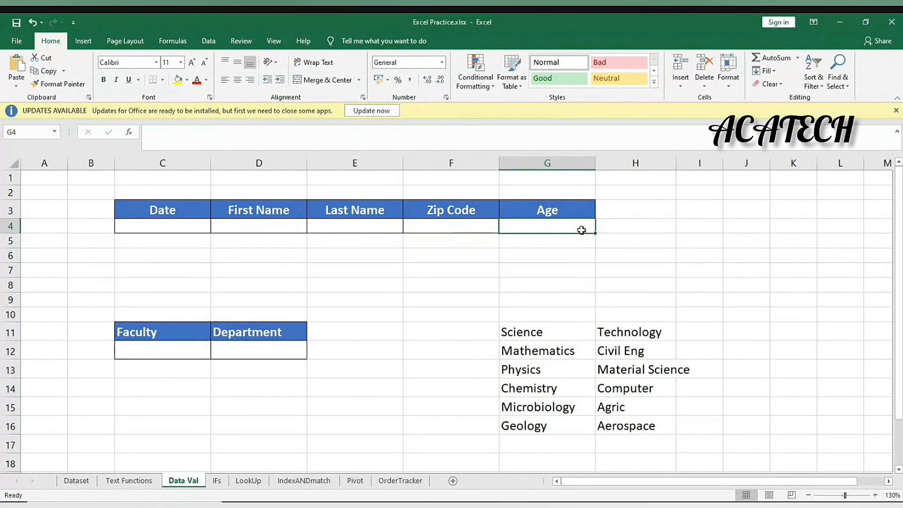
- Start a data validation rule for Date cell C4 that allows only dates between two limits
click(169, 225)
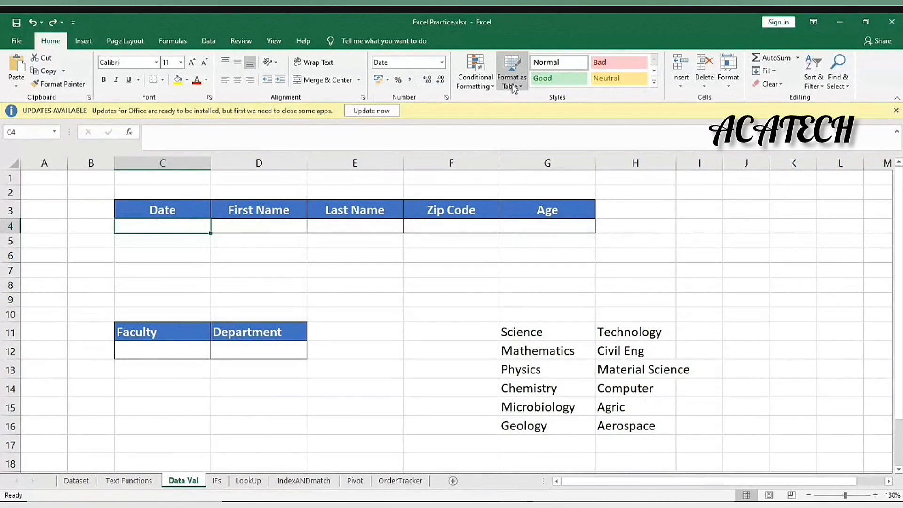
click(208, 41)
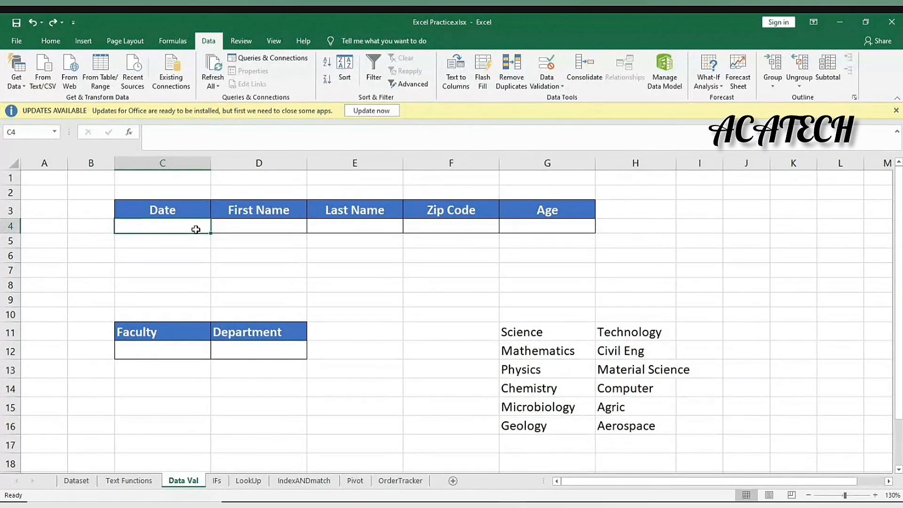
click(193, 251)
click(186, 224)
click(545, 66)
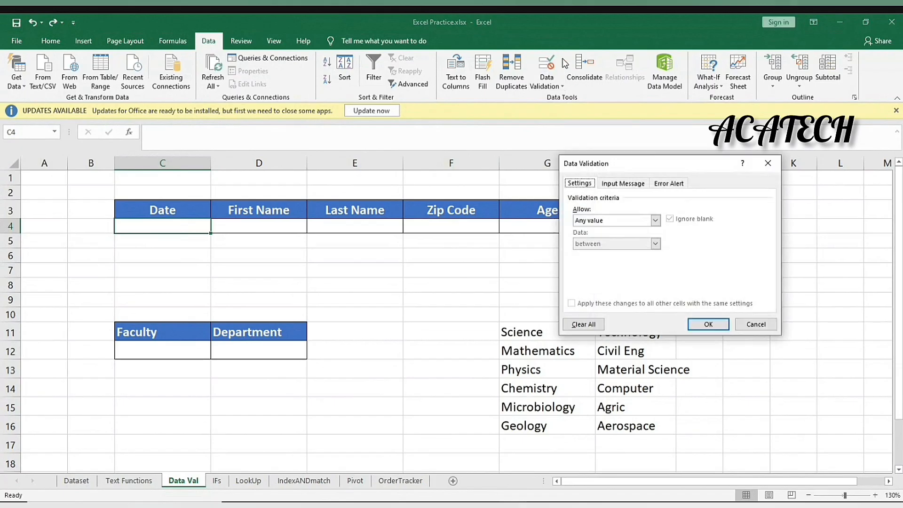
click(656, 220)
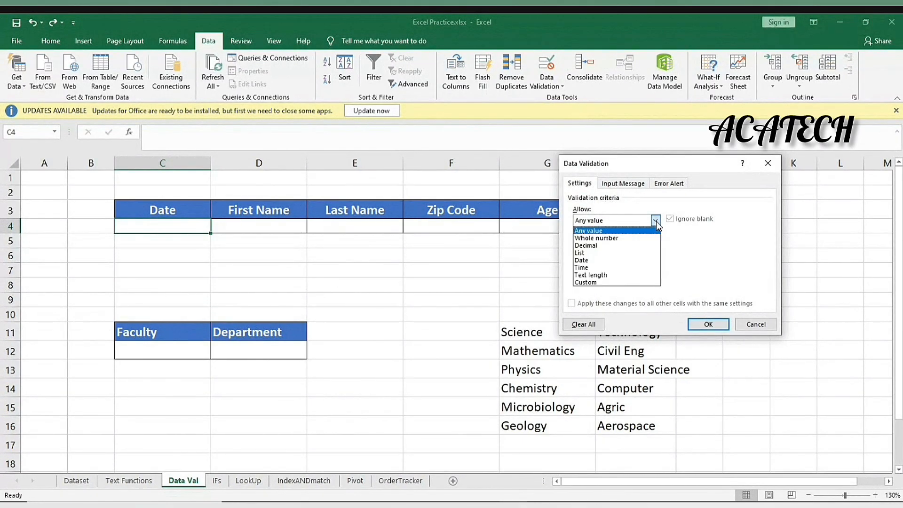
click(616, 258)
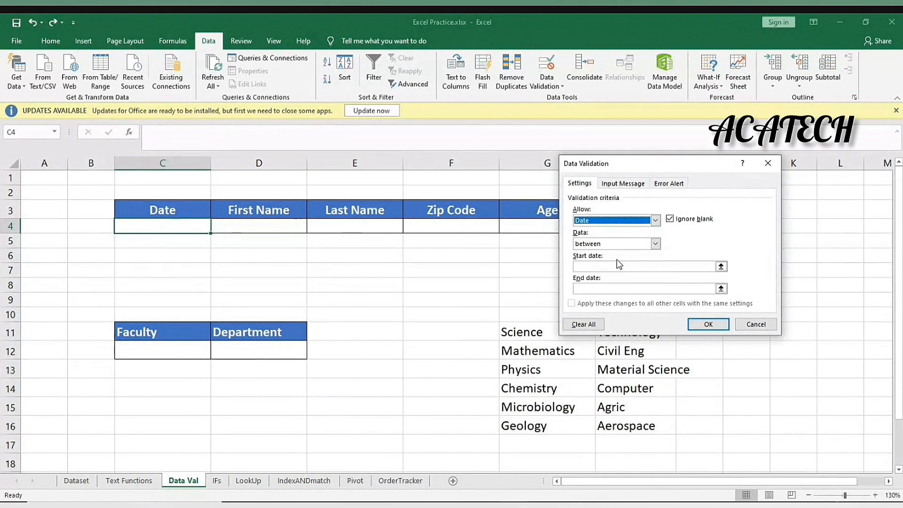
click(654, 245)
click(654, 246)
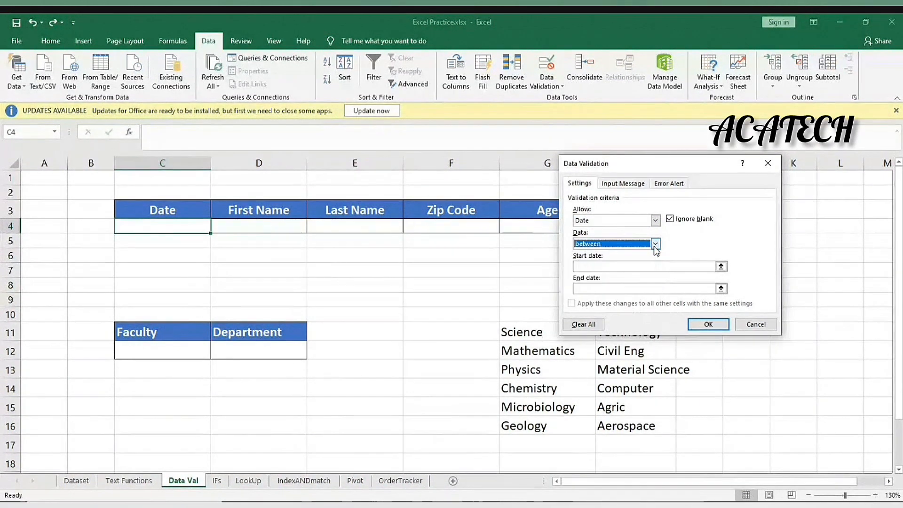
- Set the rule's start date to 01/01/2025 and end date to 30/09/2025, and apply it to the Date cell
click(671, 266)
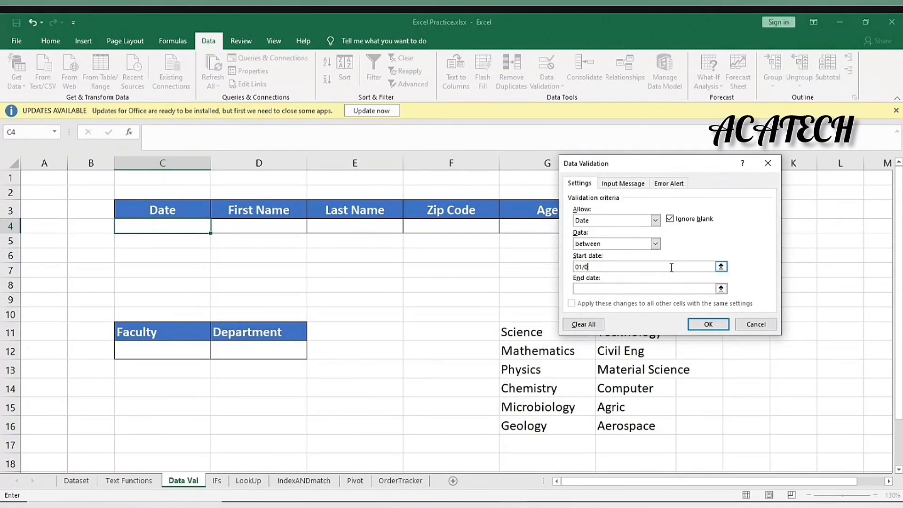
text(1/2025)
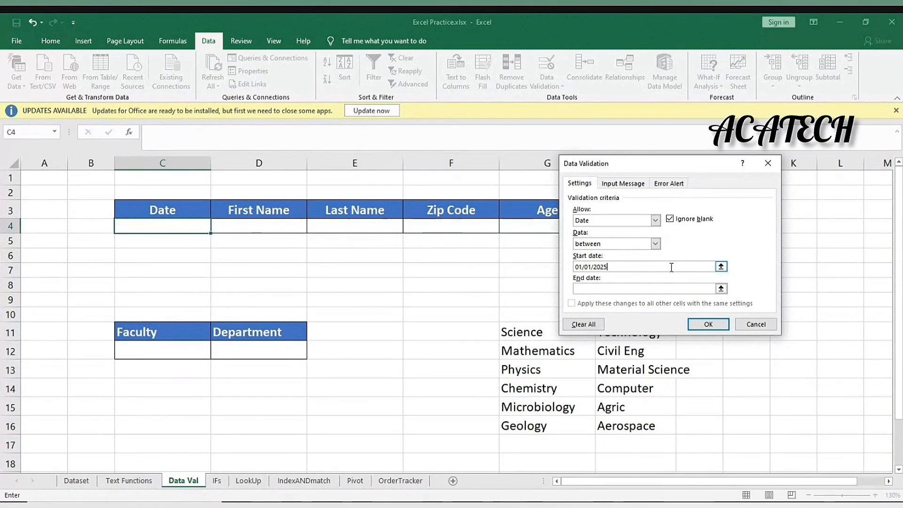
click(658, 289)
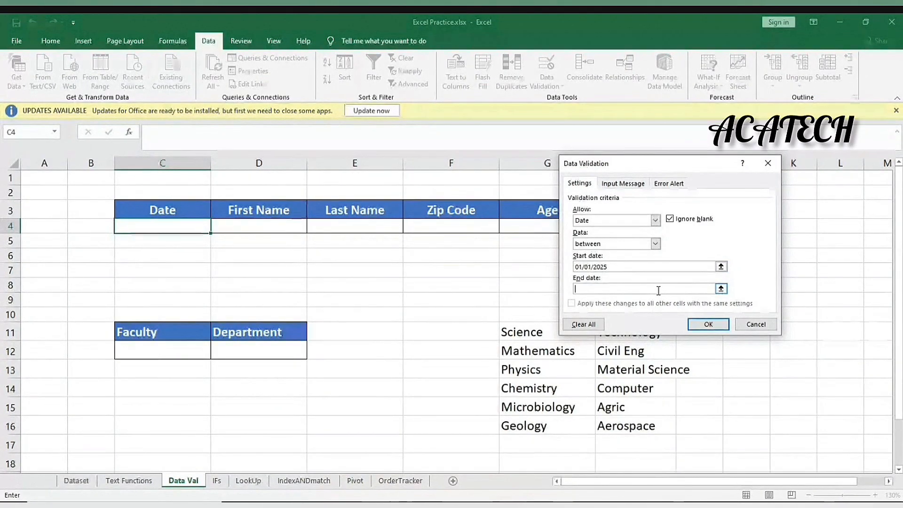
text(03)
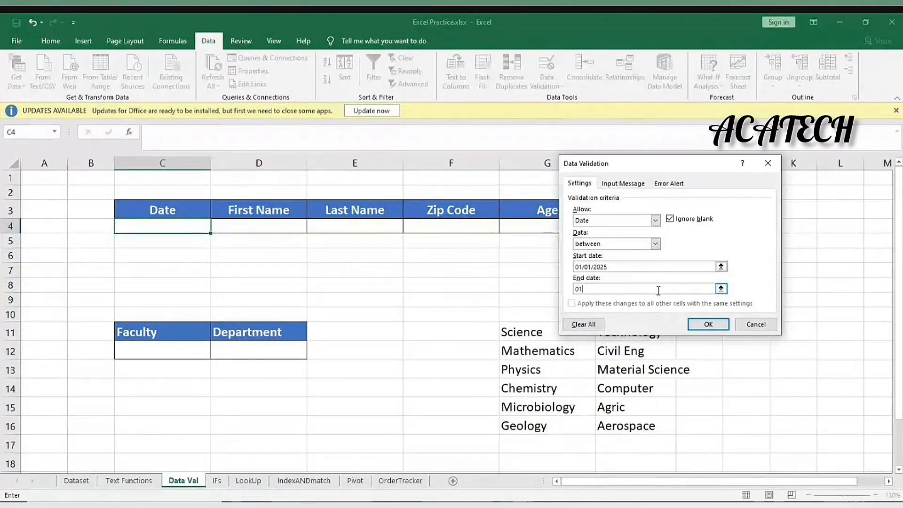
key(BackSpace)
key(BackSpace)
text(31)
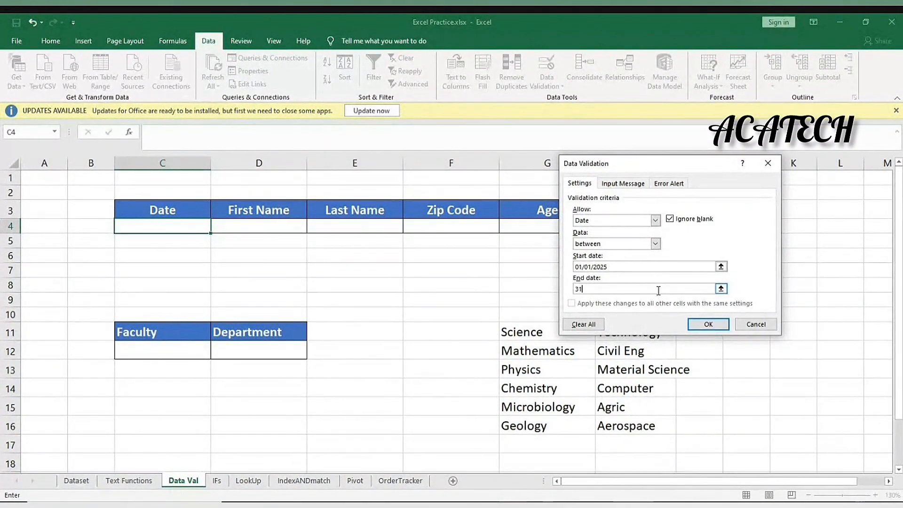
key(BackSpace)
text(0)
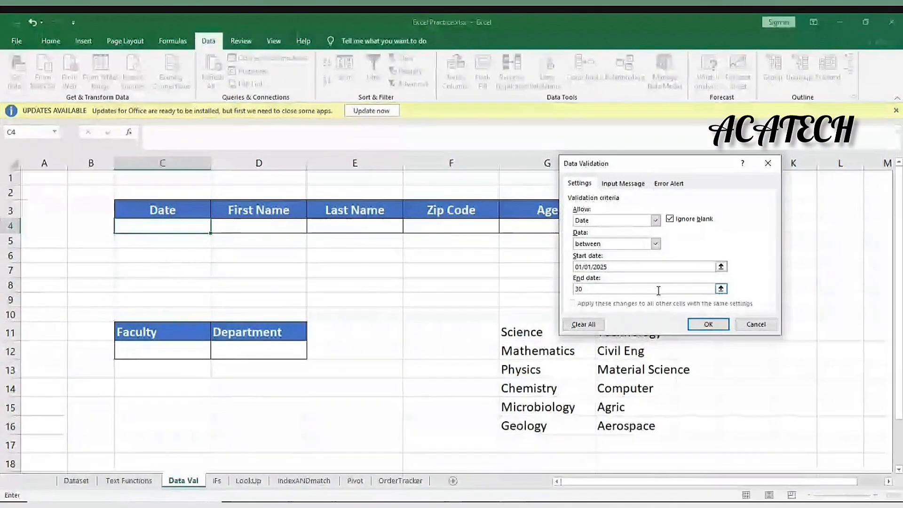
text(/0)
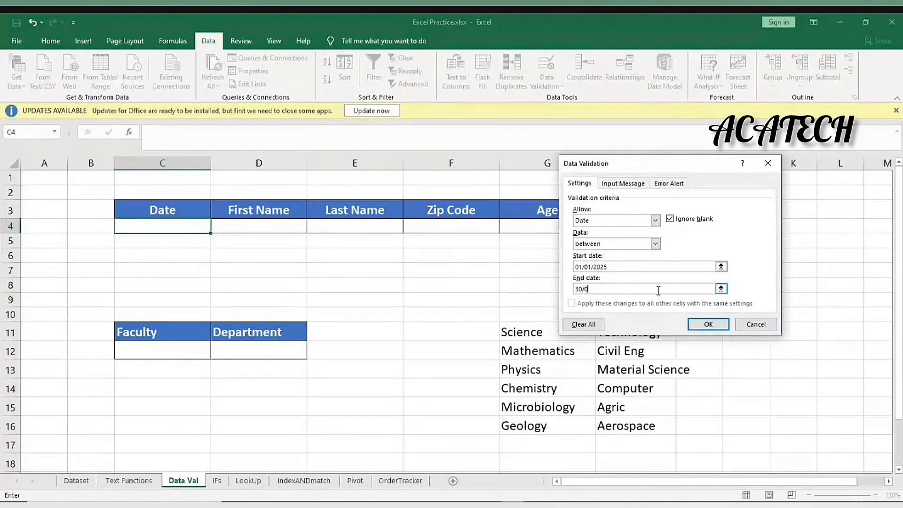
text(9/2025)
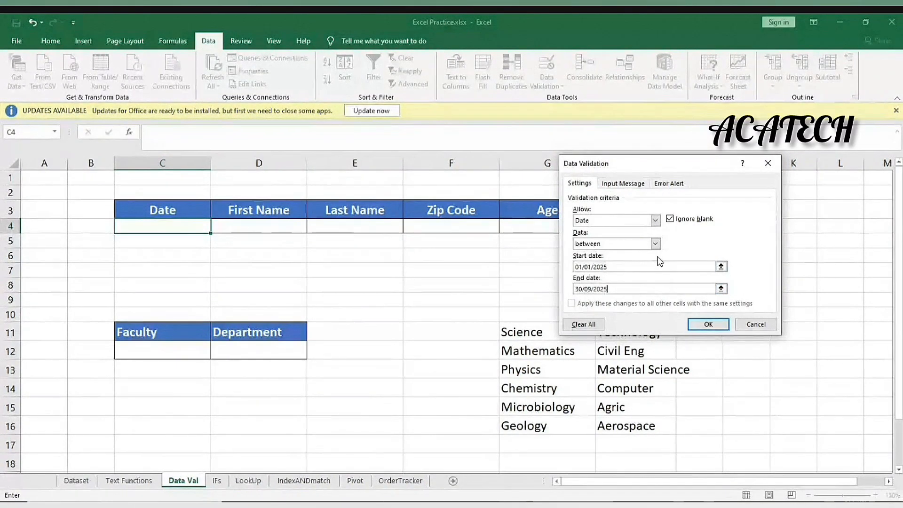
click(705, 323)
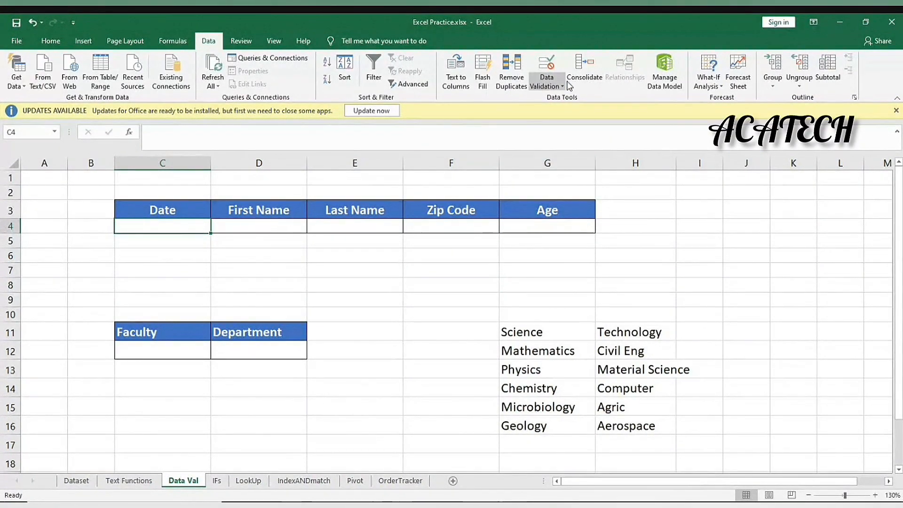
- Review the Date cell's validation settings and test the rule by trying to enter 01/02/2024 in C4
click(545, 71)
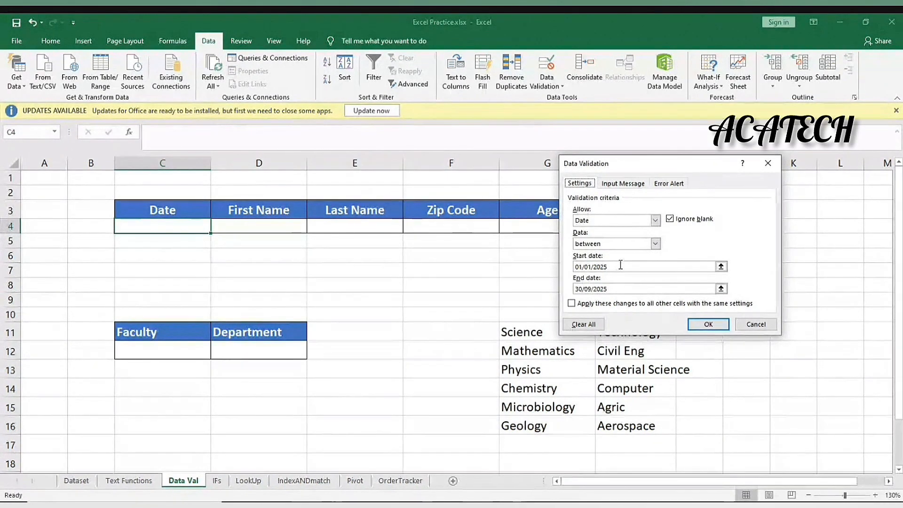
click(707, 324)
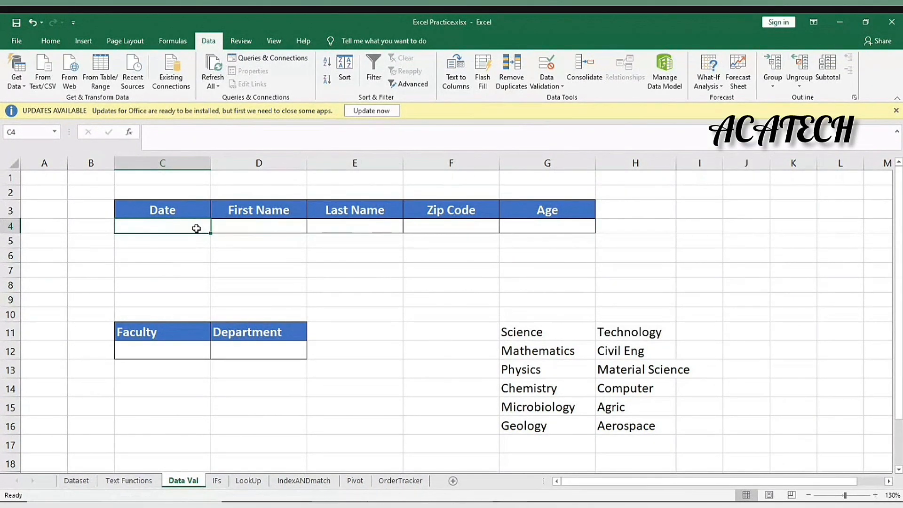
text(01)
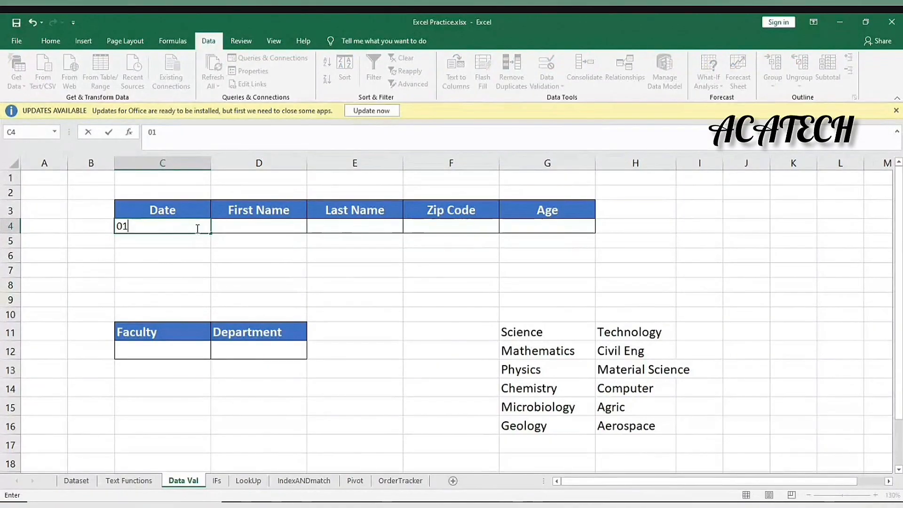
text(/02/2024)
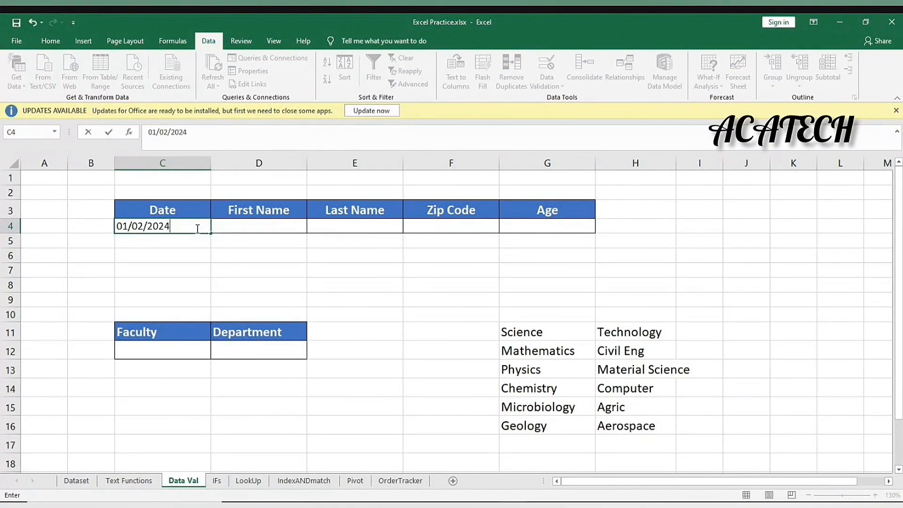
key(Return)
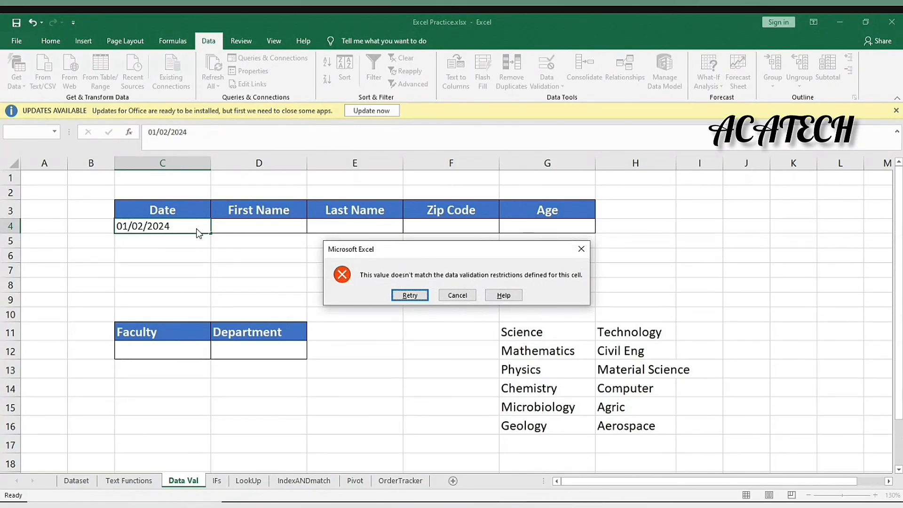
key(Return)
key(Return)
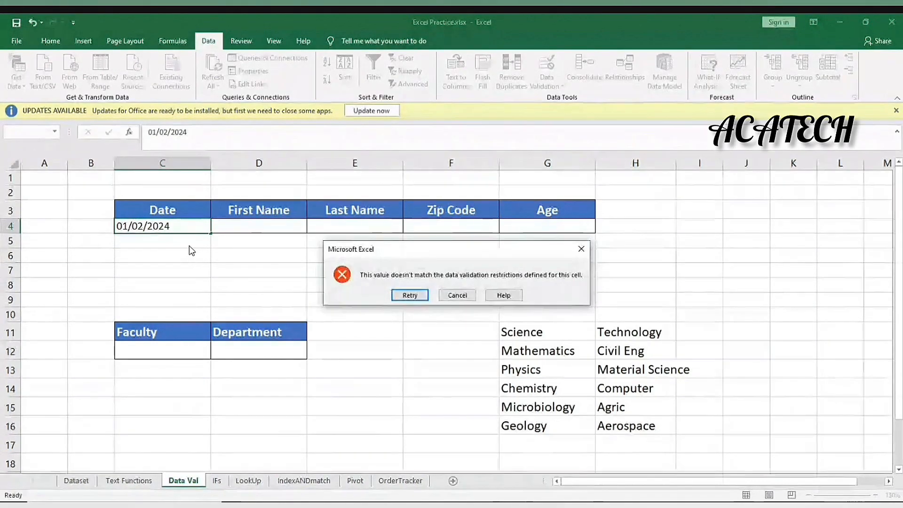
click(410, 295)
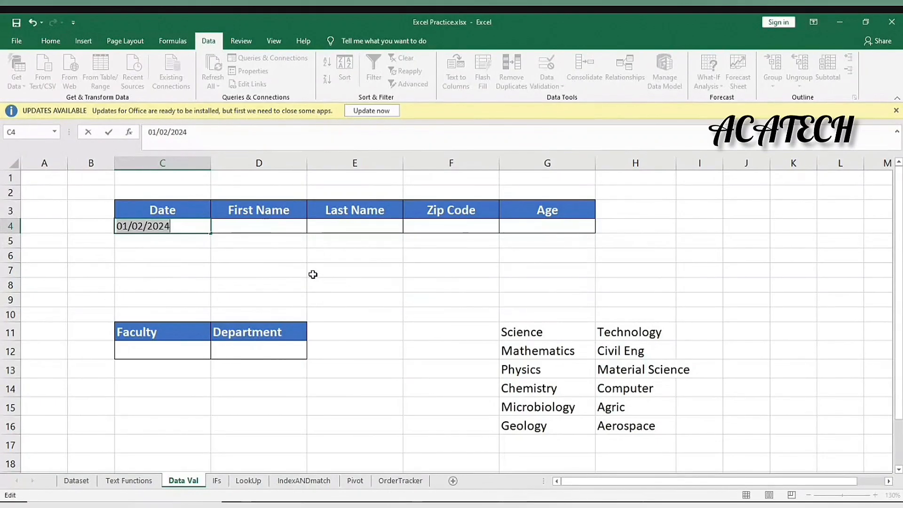
key(Return)
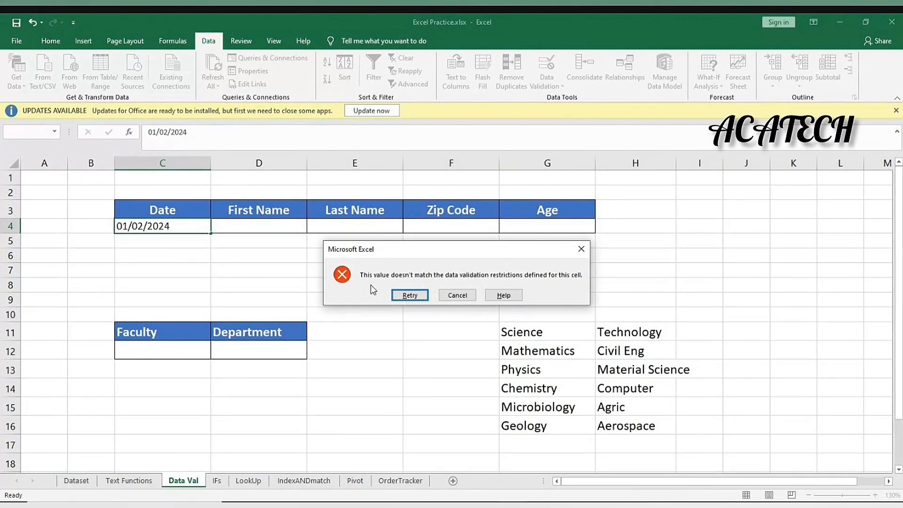
click(453, 295)
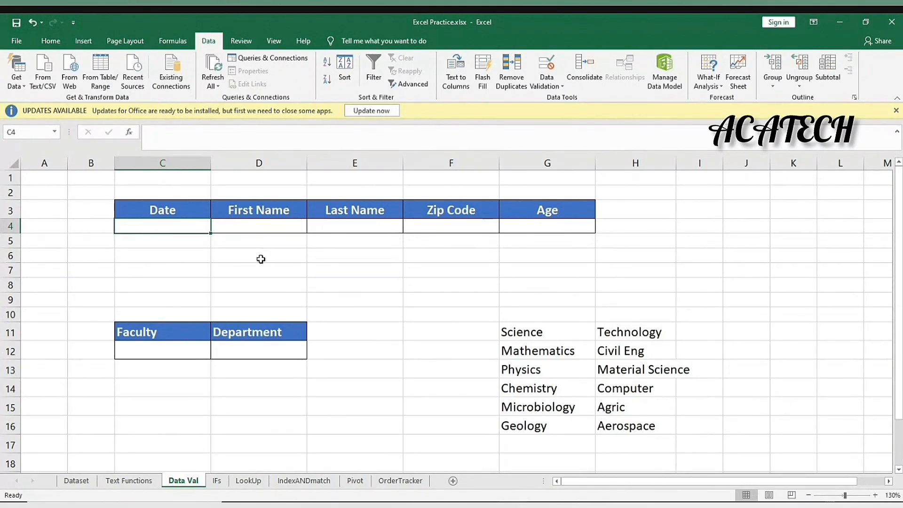
- Enter the date 01/06/2025 in Date cell C4
text(01/06)
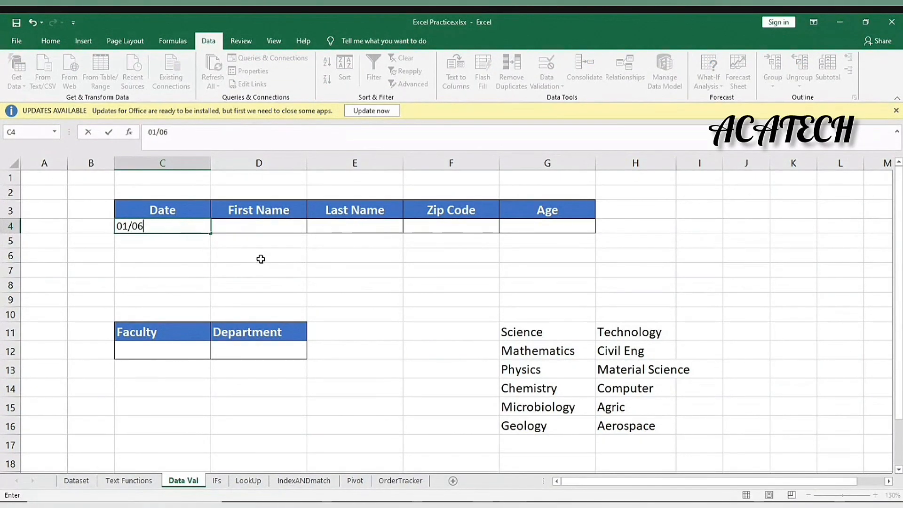
text(/202)
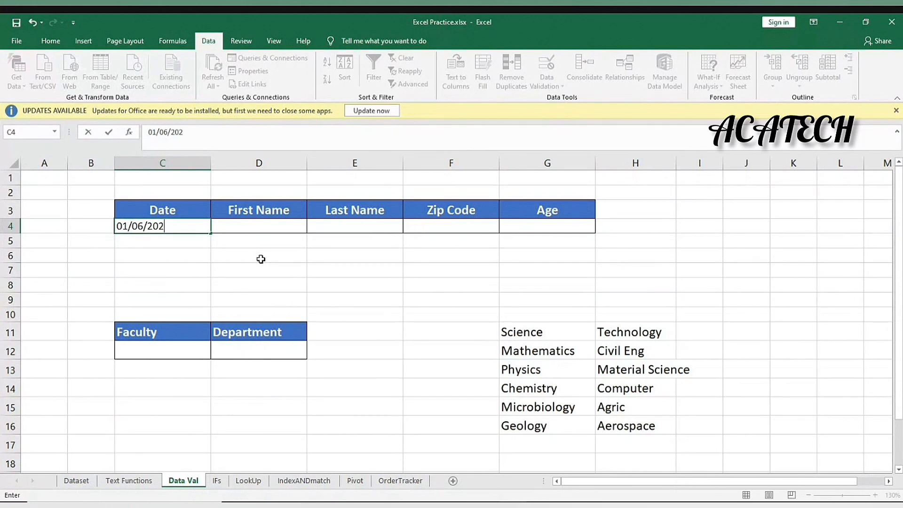
text(5)
key(Return)
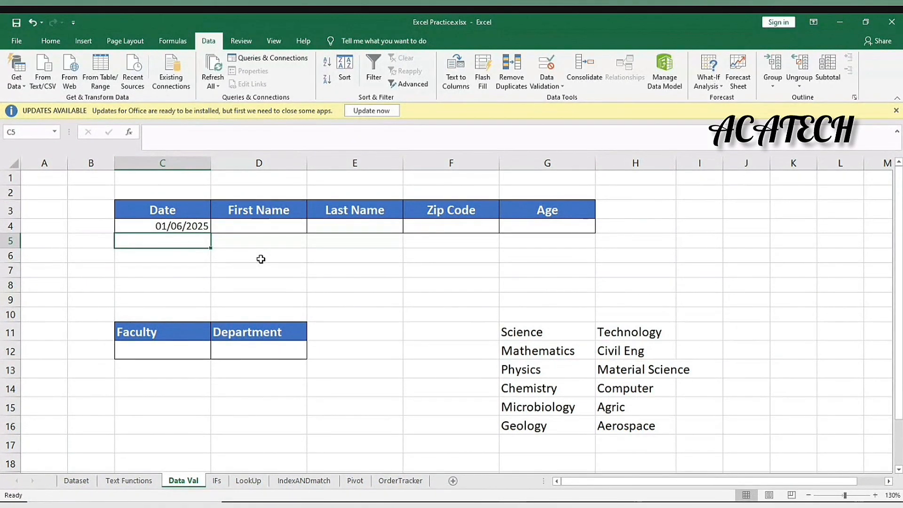
click(200, 226)
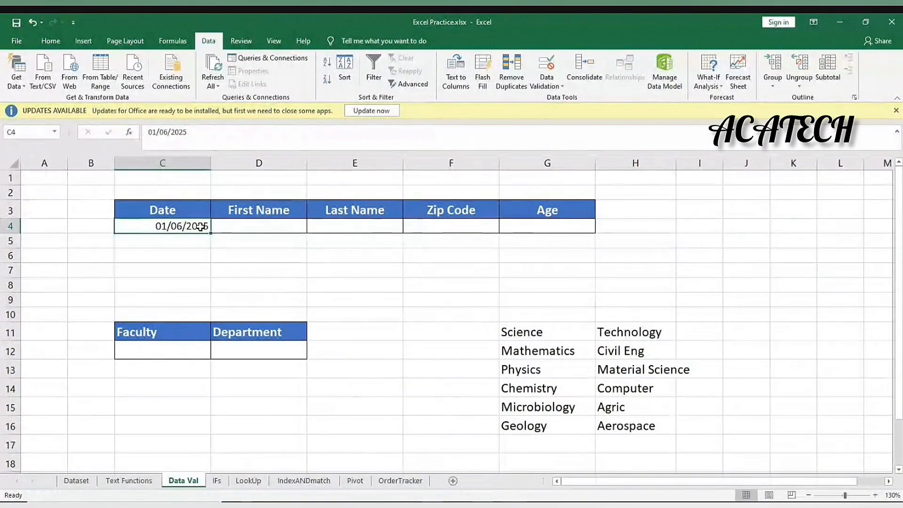
- Start a data validation rule for Zip Code cell F4 that allows only a whole number equal to 5
drag(288, 228, 312, 225)
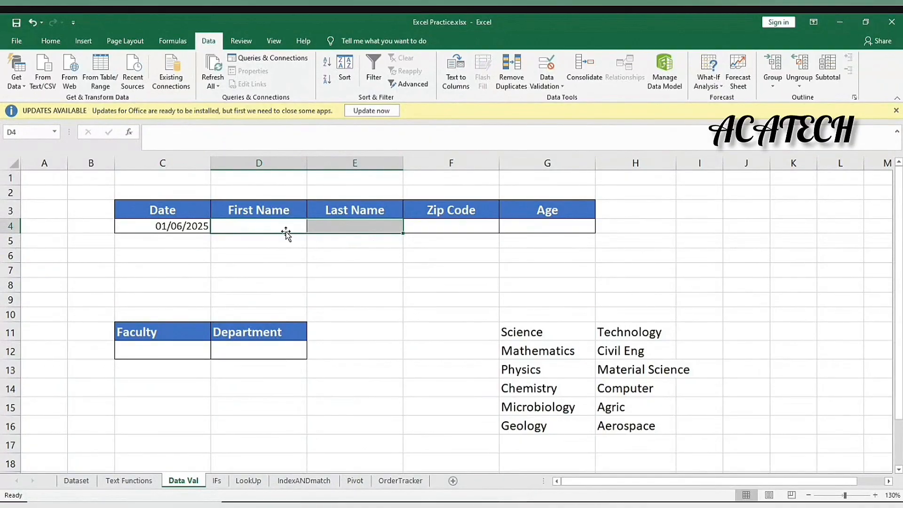
click(455, 230)
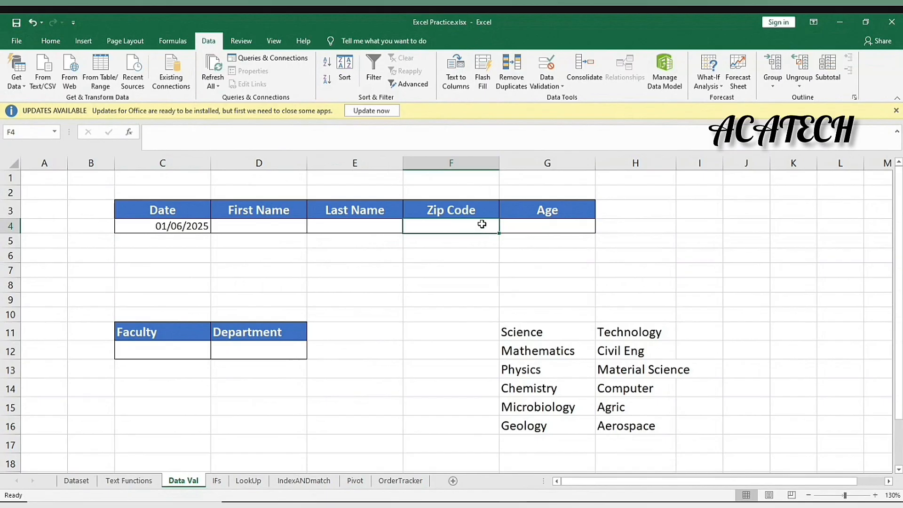
click(547, 64)
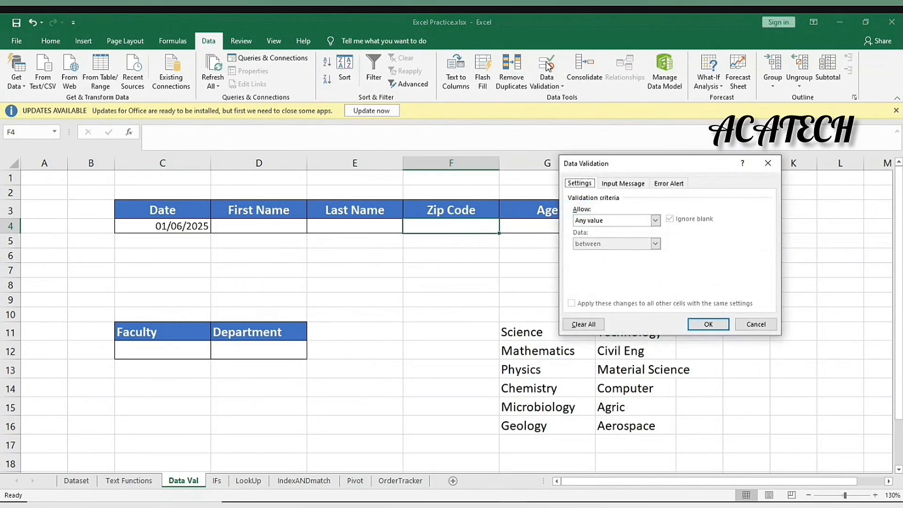
click(655, 220)
click(647, 238)
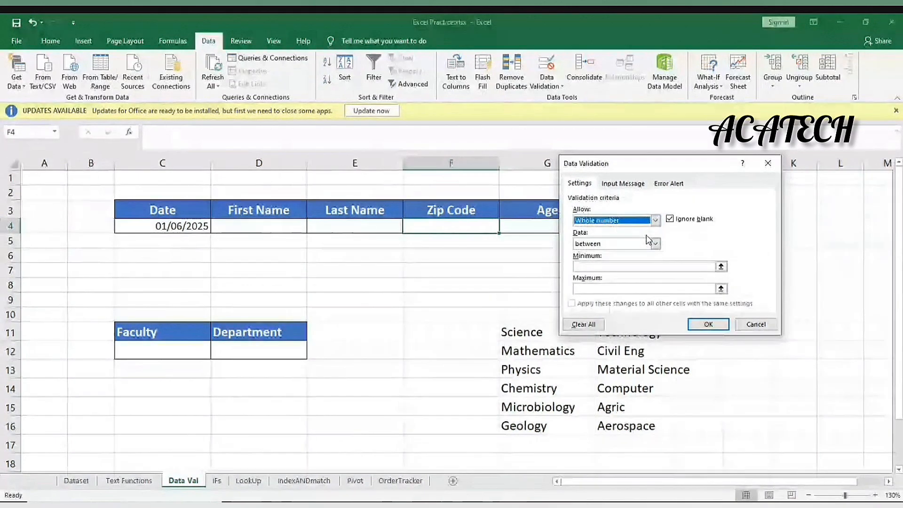
click(655, 243)
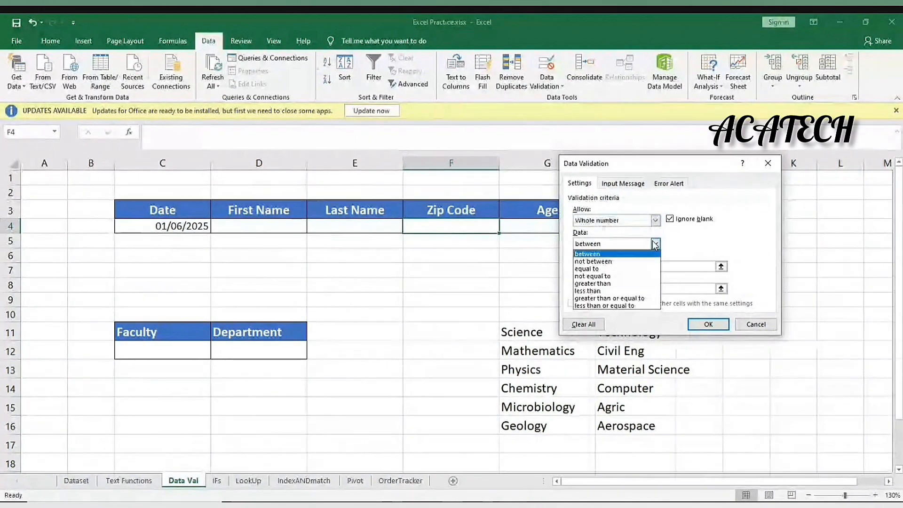
click(639, 268)
click(638, 265)
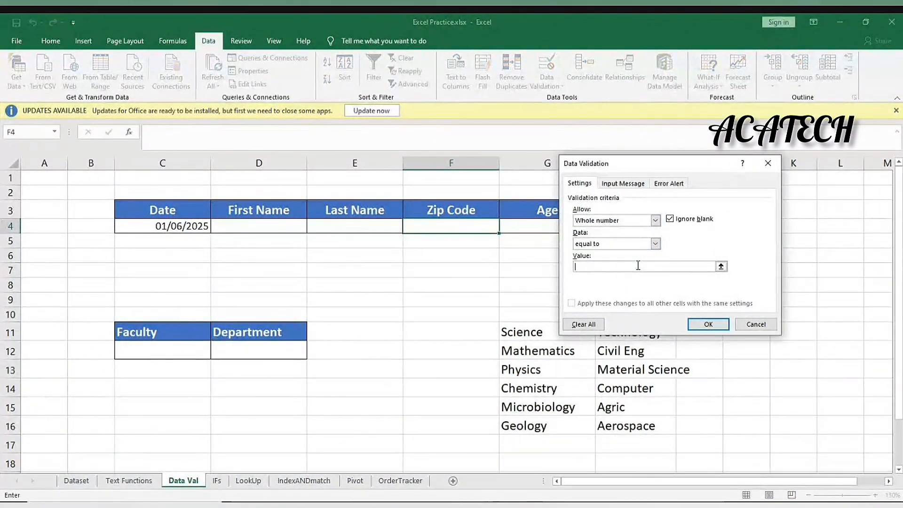
text(5)
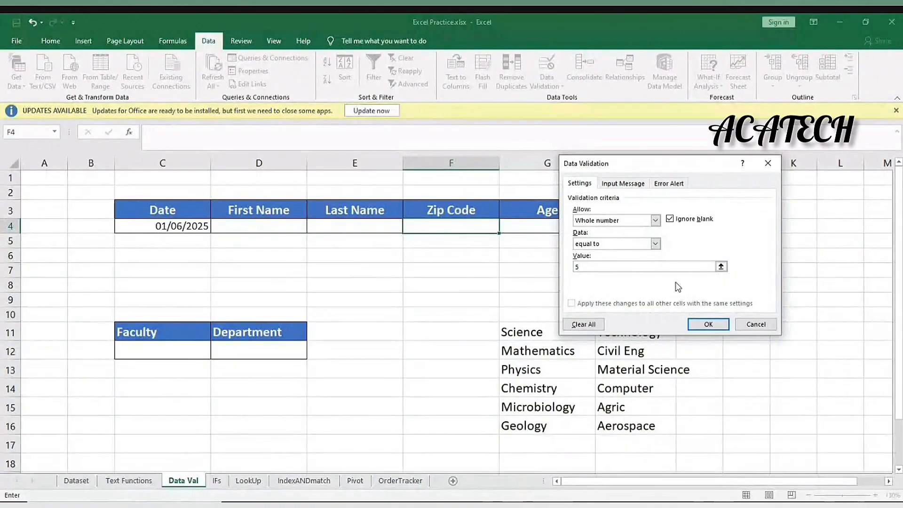
- Change the Zip Code rule's allowed type to Text length and apply the rule to F4
click(655, 220)
click(658, 224)
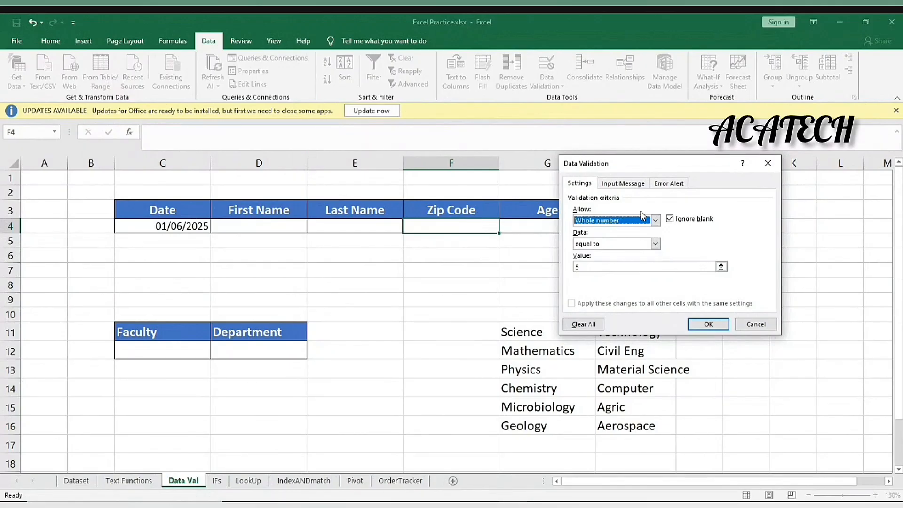
click(655, 220)
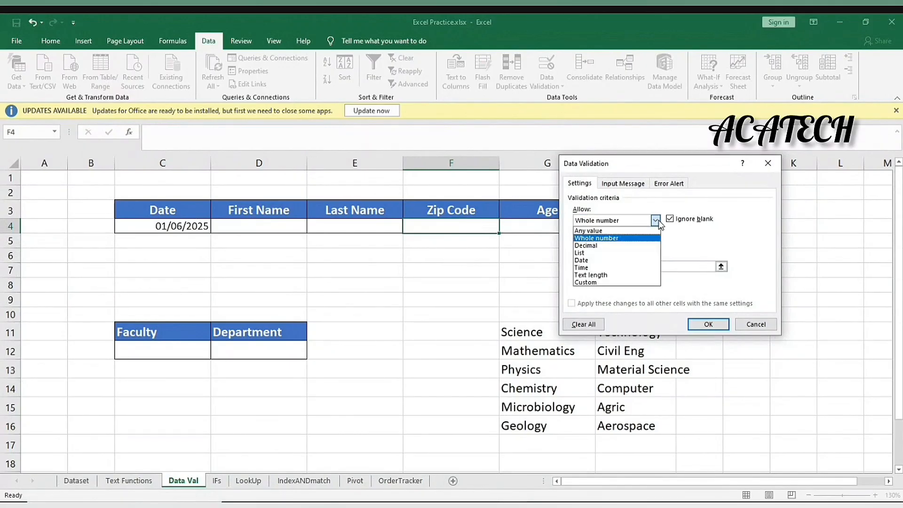
click(621, 275)
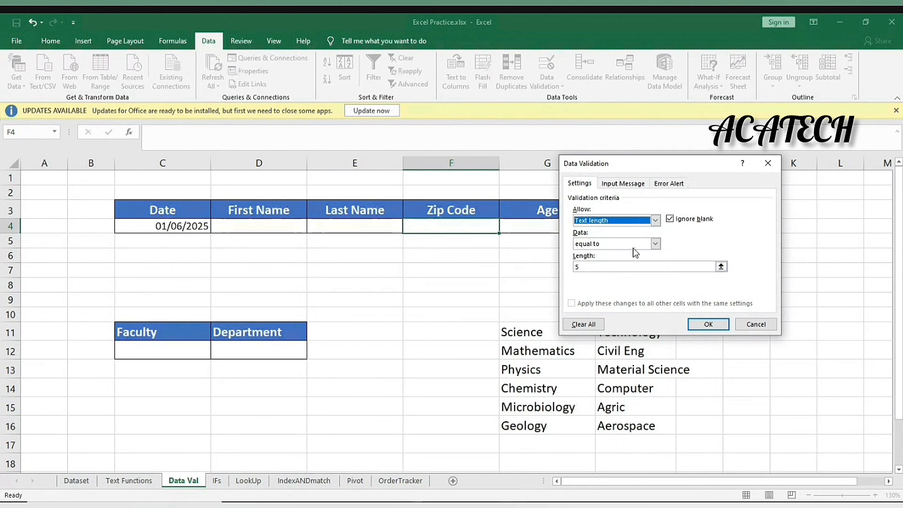
click(655, 220)
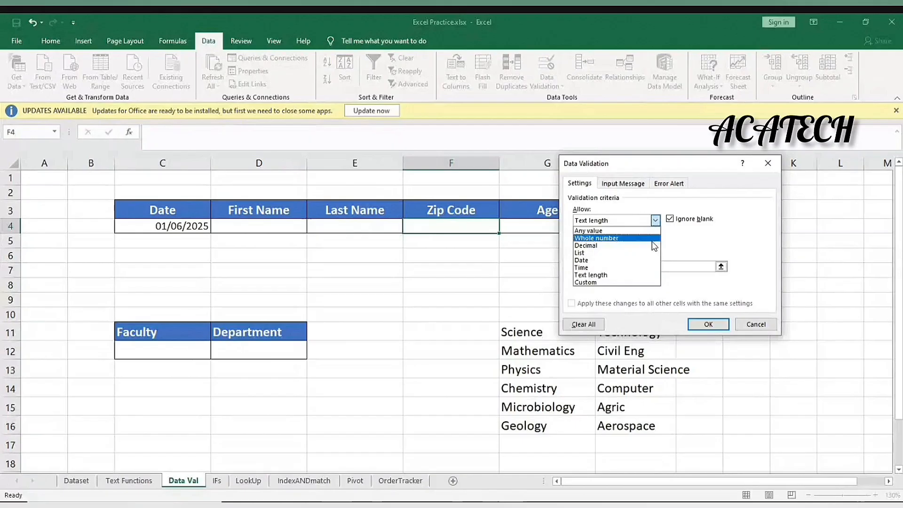
click(653, 275)
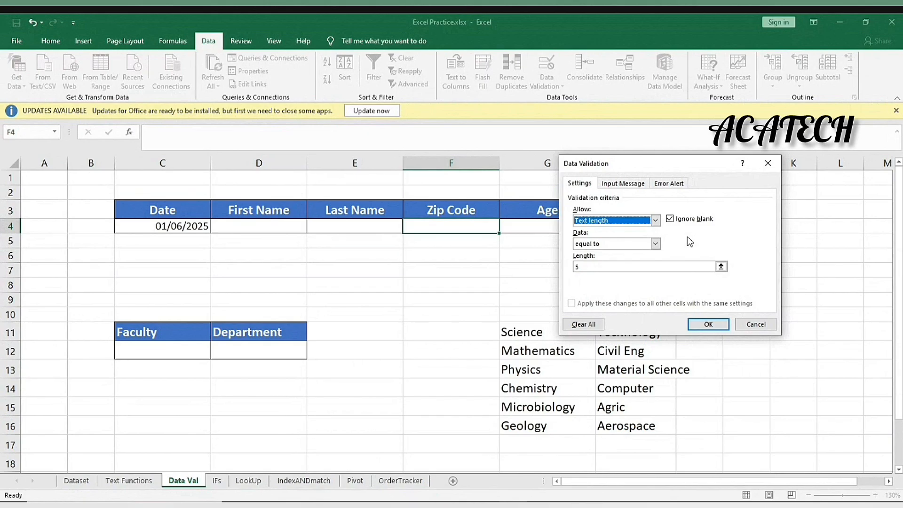
click(708, 324)
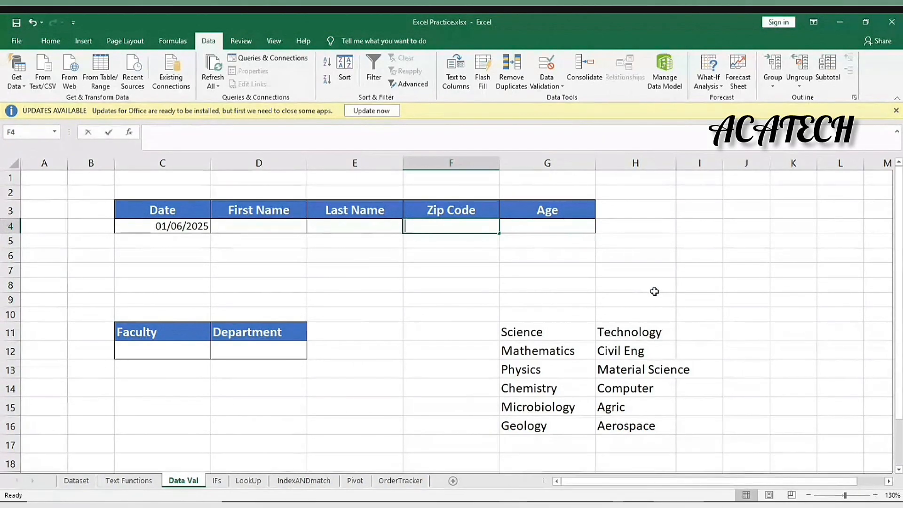
- Test the Zip Code rule by trying 100203 and 1002 in F4, and enter 10203 as the zip code
text(100203)
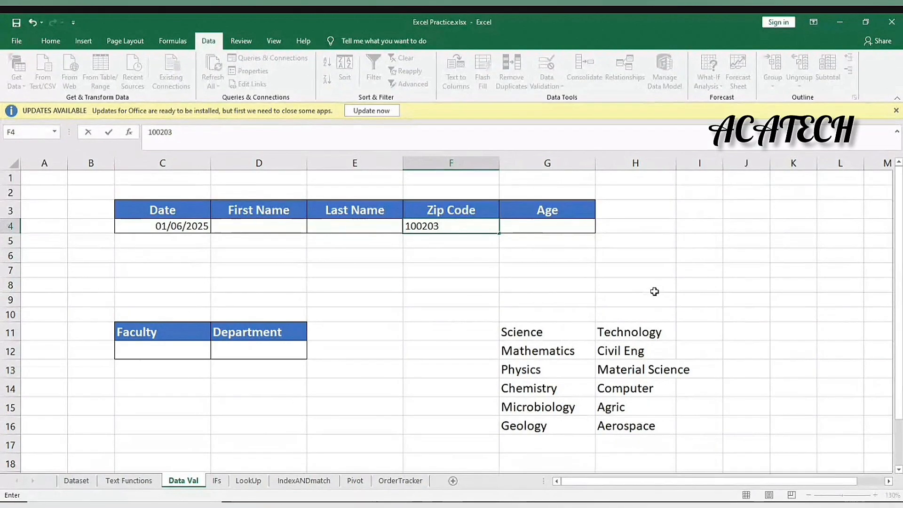
key(Return)
key(Return)
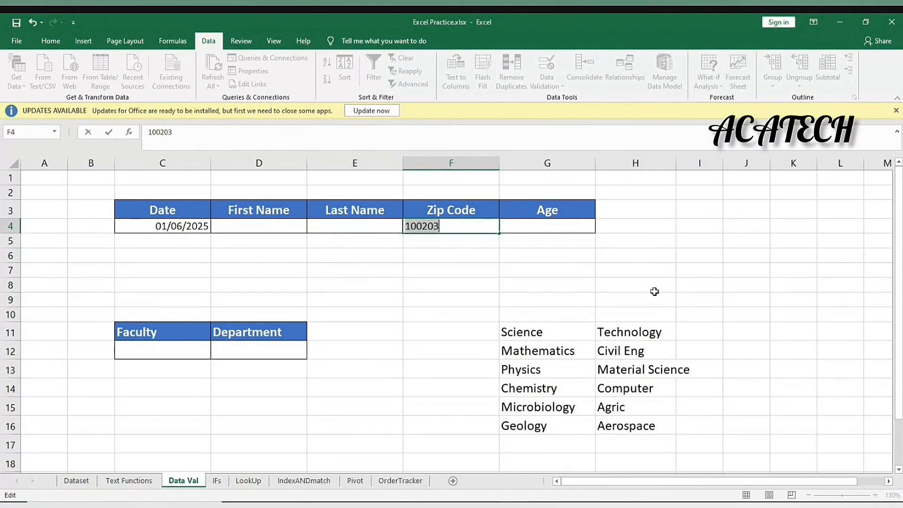
text(1002)
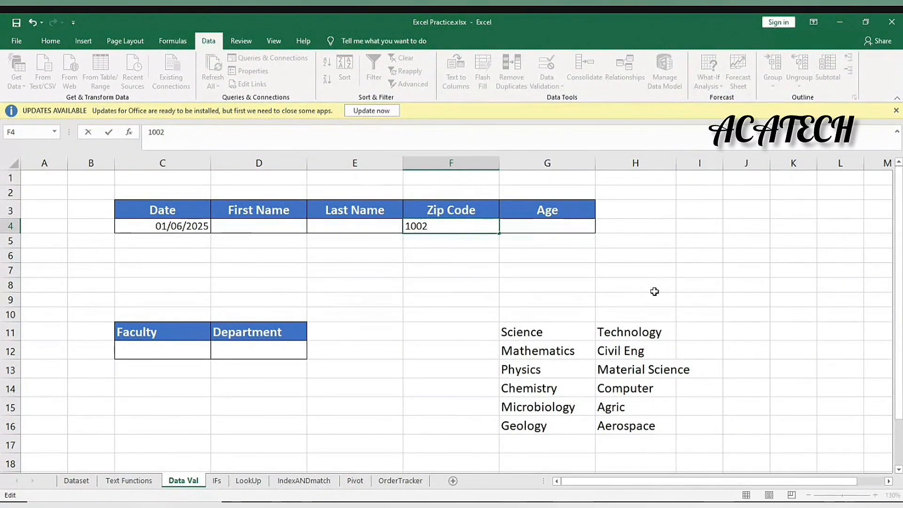
key(Return)
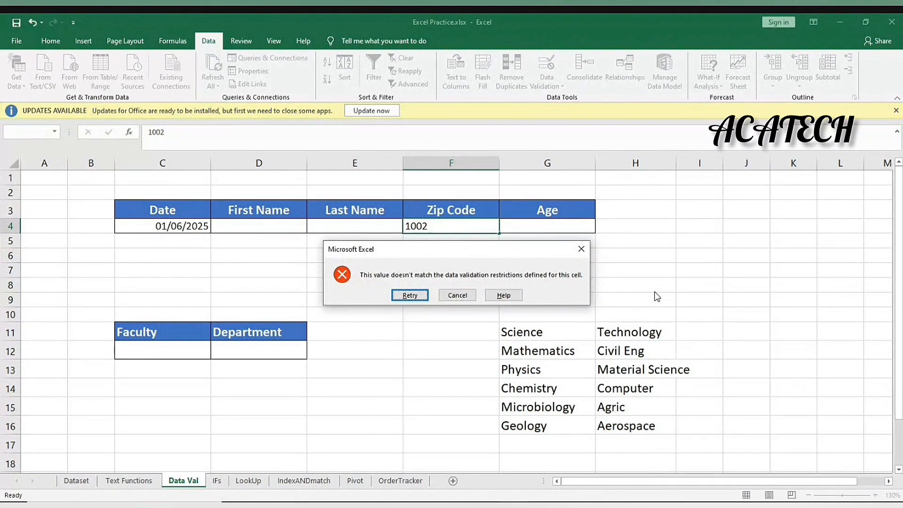
key(Return)
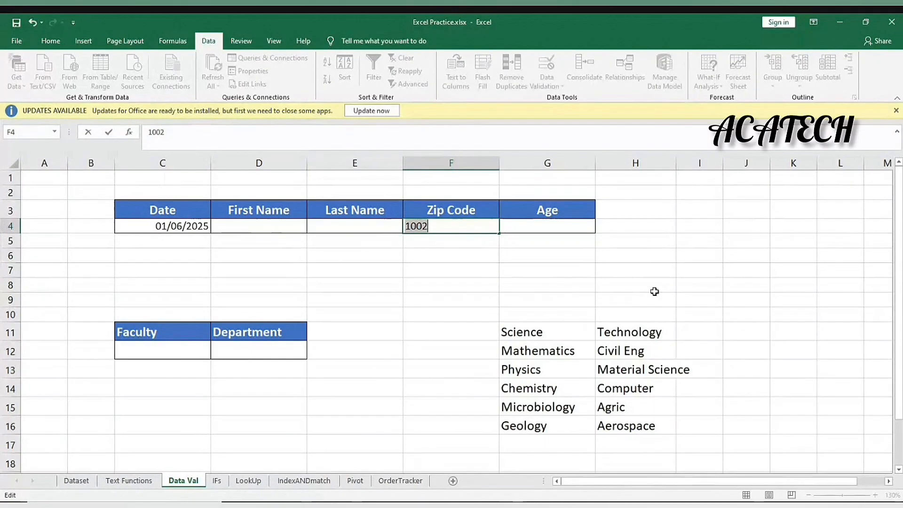
text(10203)
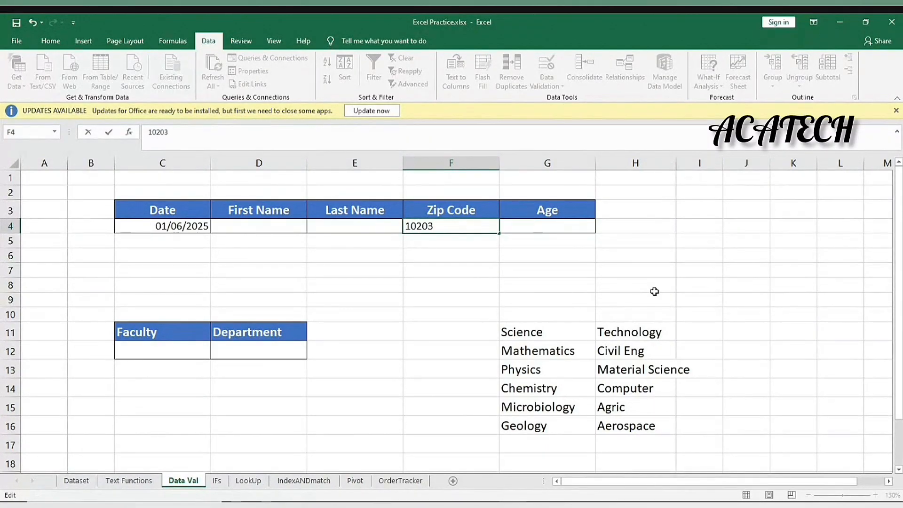
key(Return)
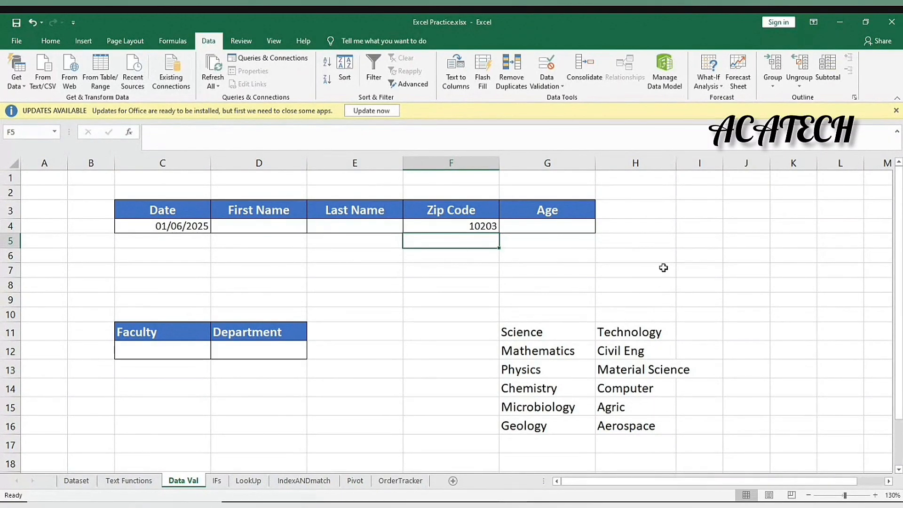
- Apply a data validation rule to Age cell G4 that allows only whole numbers greater than 16
click(556, 232)
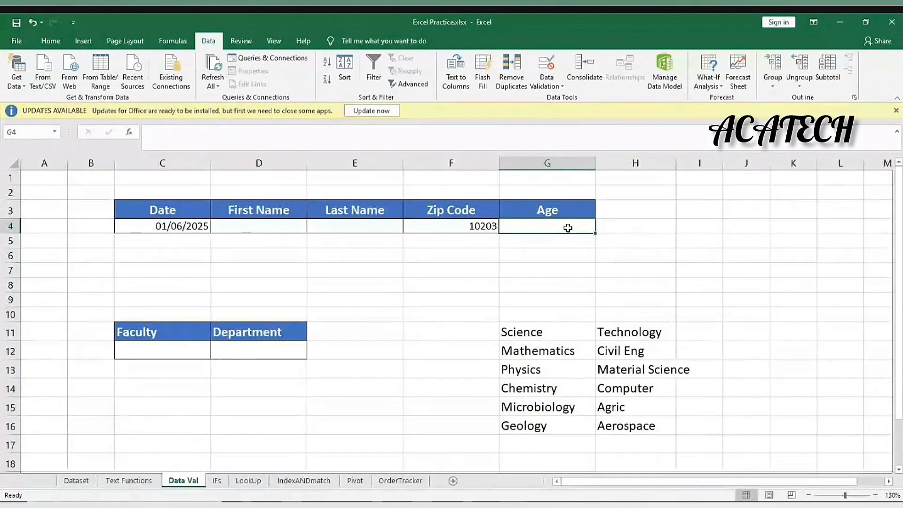
click(559, 57)
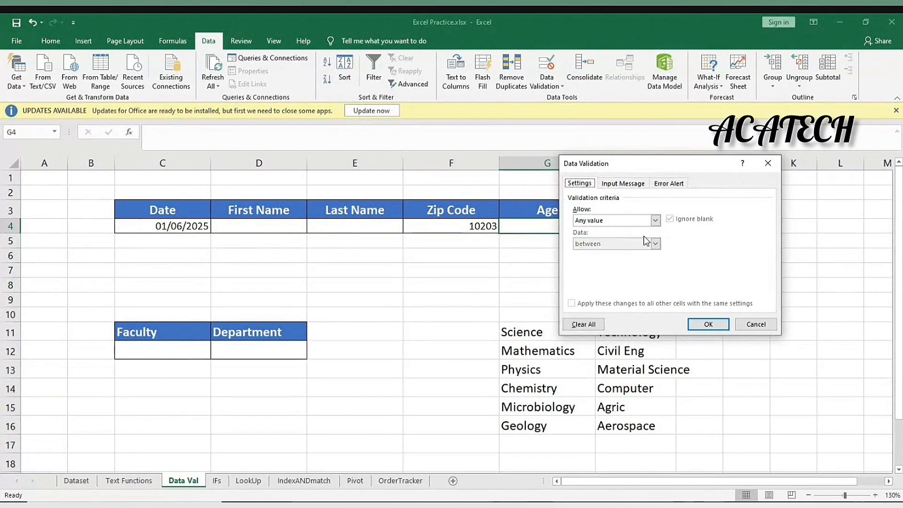
click(654, 221)
click(645, 238)
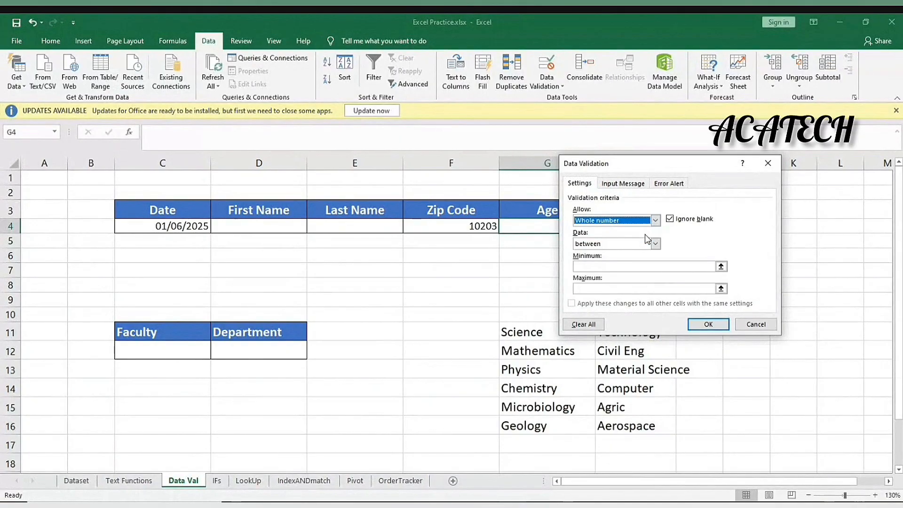
click(655, 243)
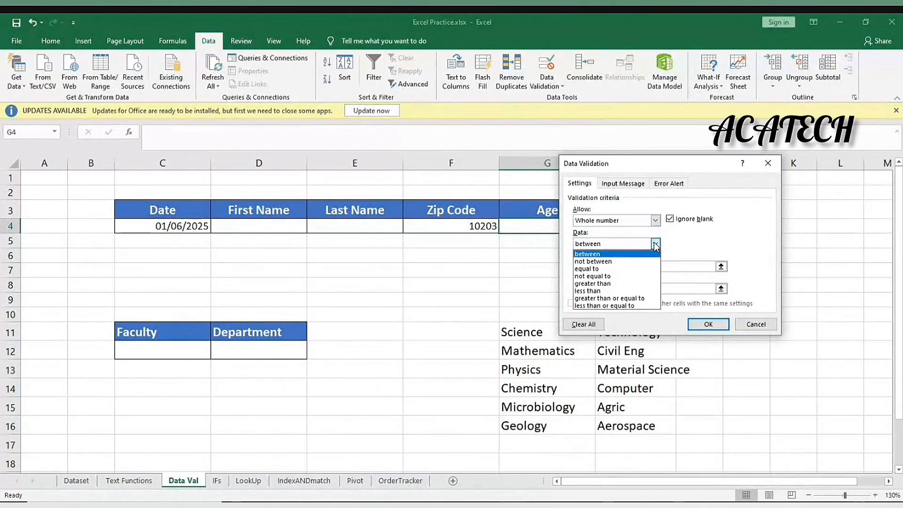
click(618, 283)
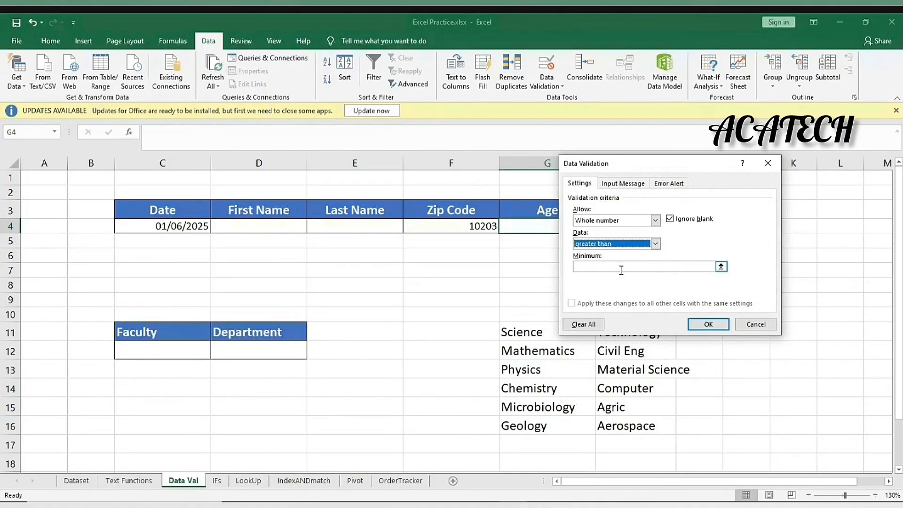
click(621, 269)
text(1)
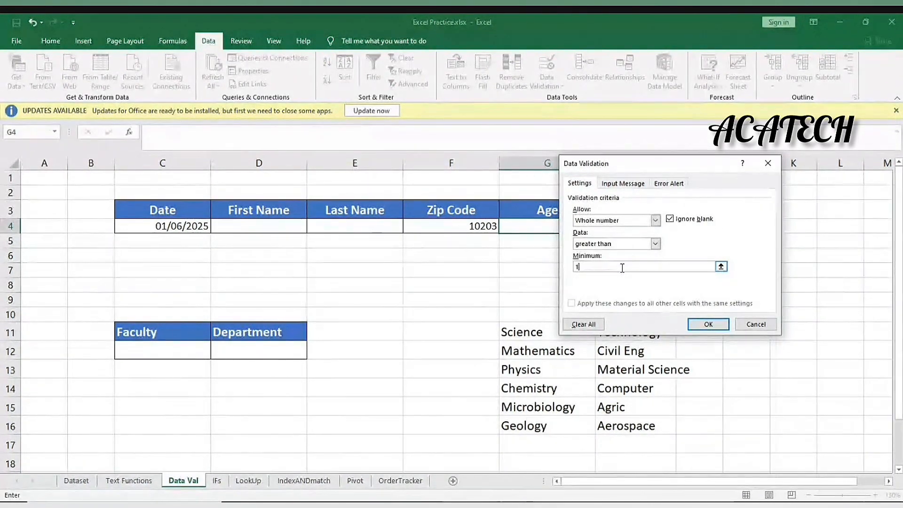
text(6)
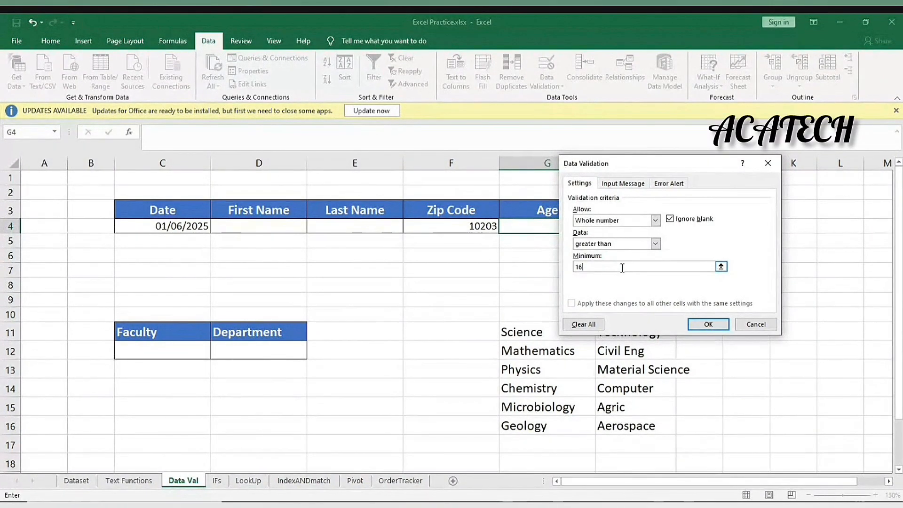
key(Return)
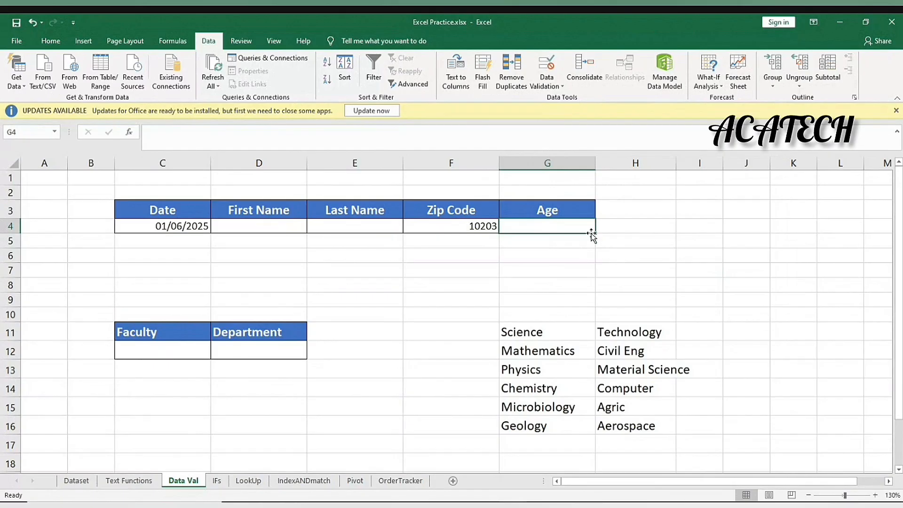
- Test the Age rule by trying 12 in G4, and enter 20 as the age
text(12)
key(Return)
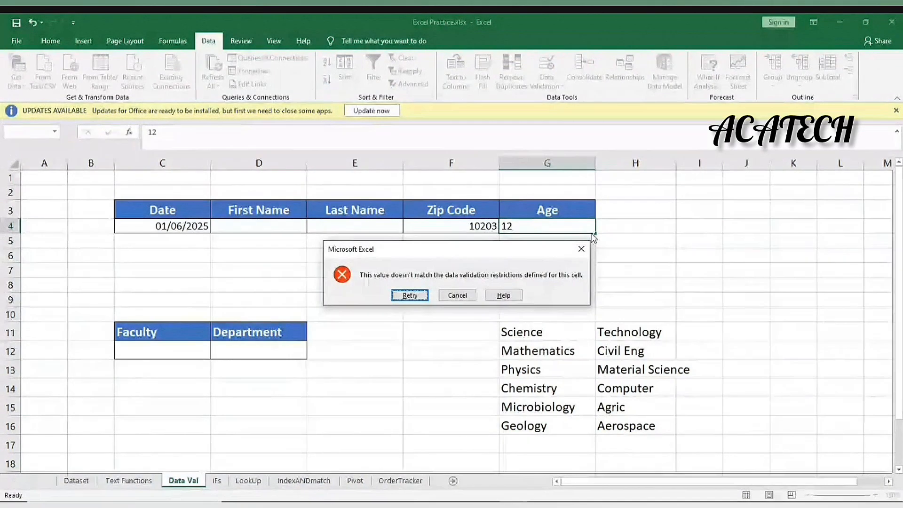
key(Return)
text(20)
key(Return)
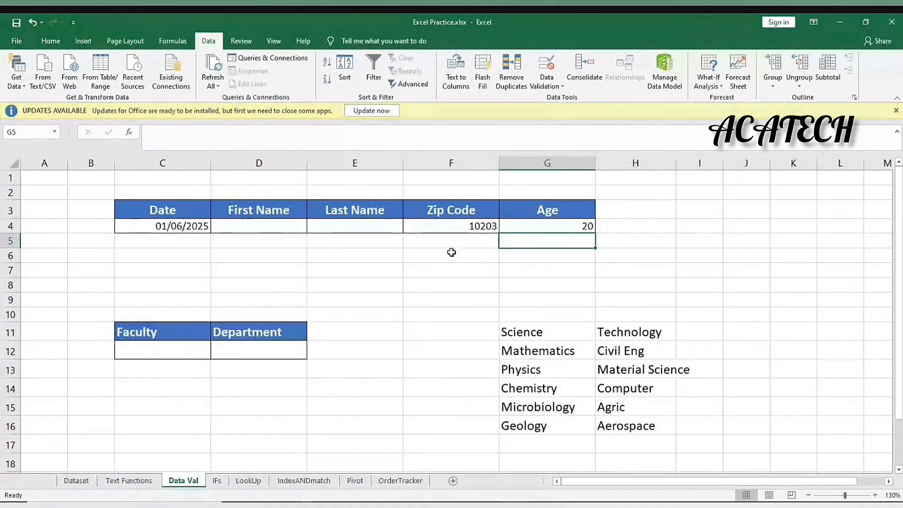
- Fill the date in C4 down the Date column through C6 as consecutive days
click(343, 252)
click(186, 226)
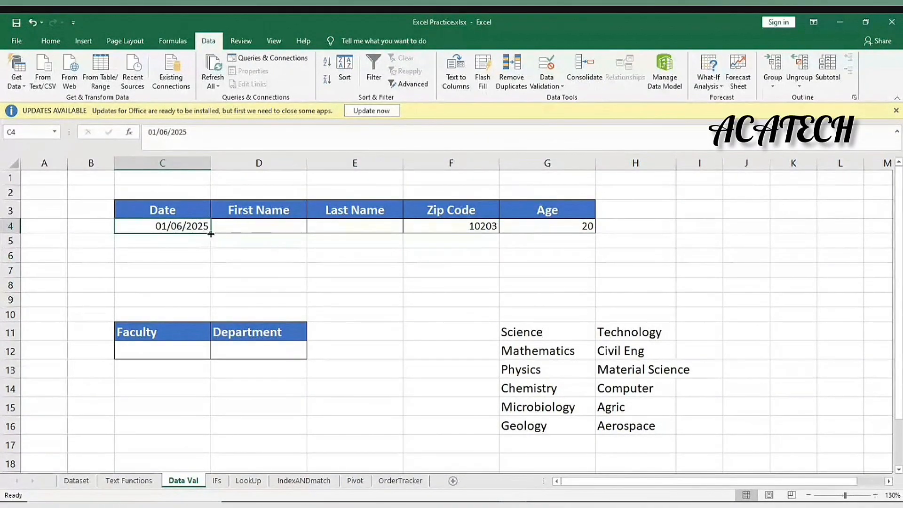
drag(210, 233, 223, 258)
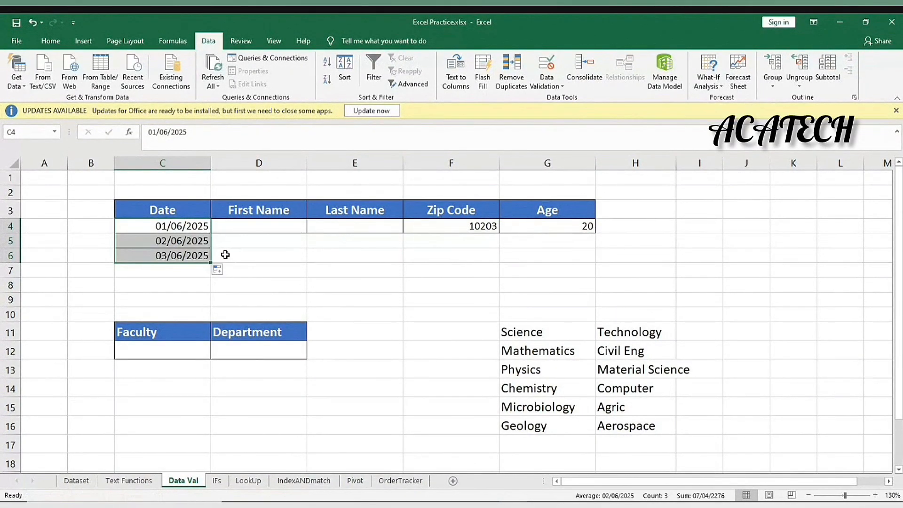
click(144, 244)
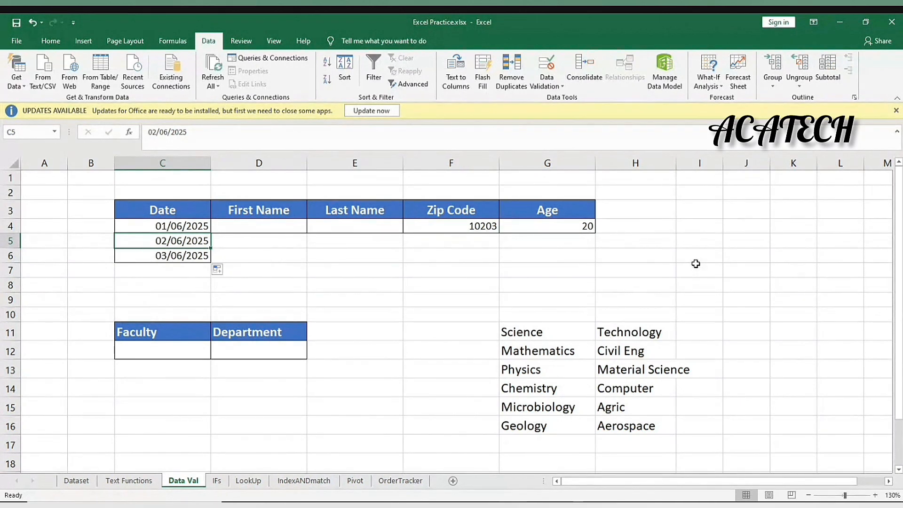
- Select the blank cells J2 to J17 in column J
drag(748, 194, 748, 449)
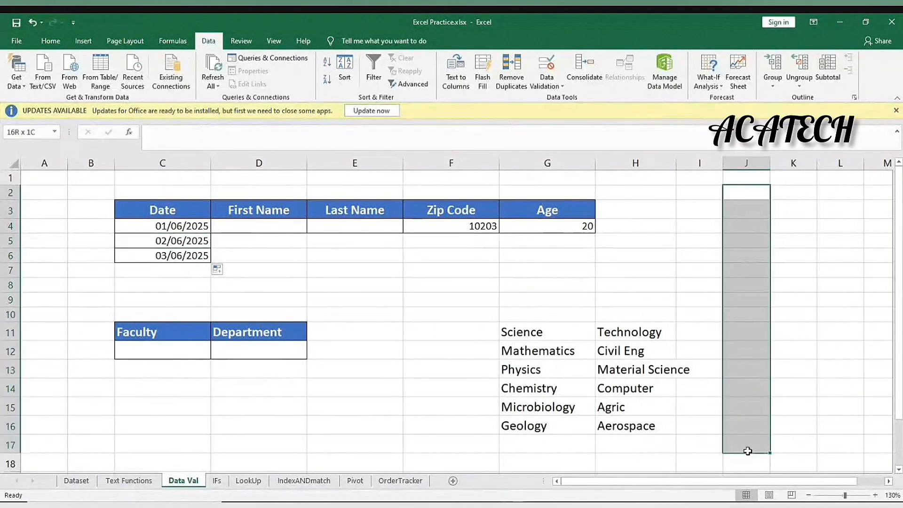